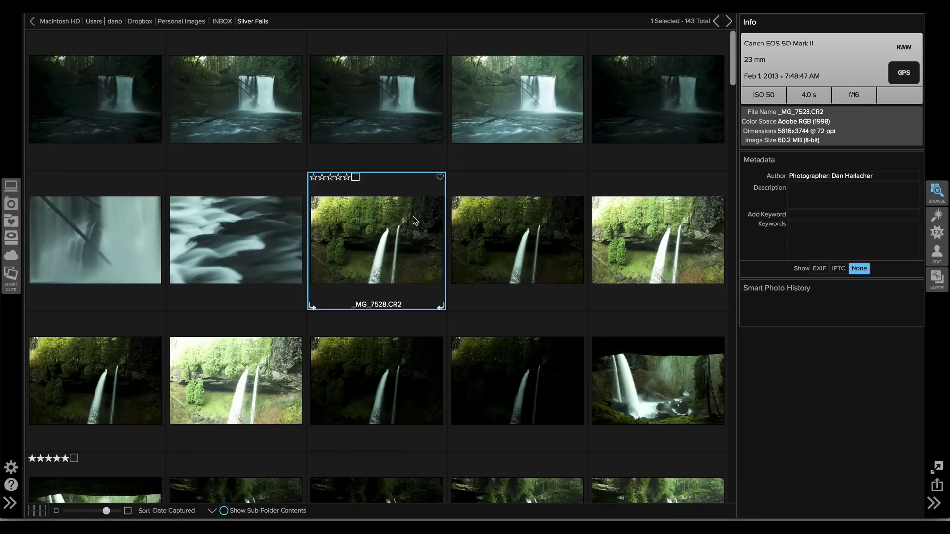
left_click(518, 240)
left_click(397, 242)
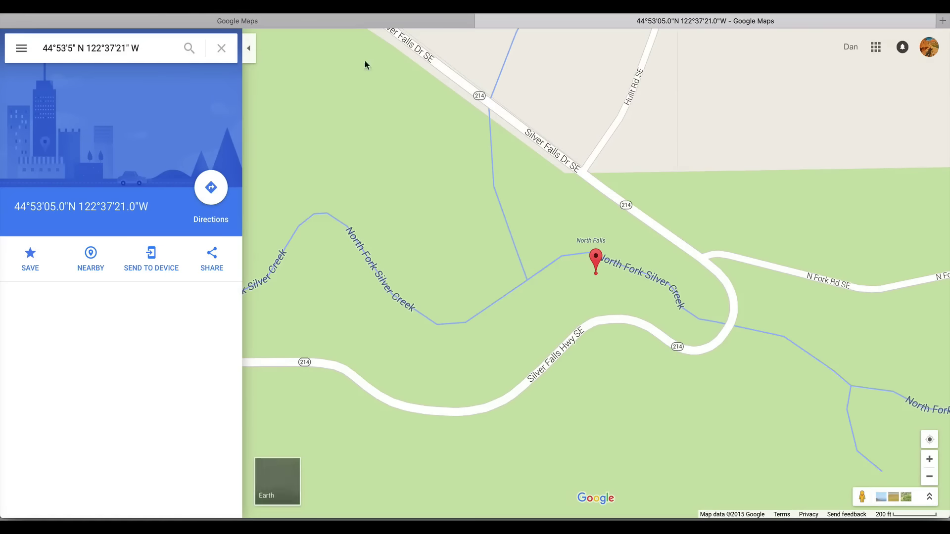
Step: Clear the coordinate search pin and switch the North Falls map to satellite imagery
left_click(221, 49)
left_click(35, 480)
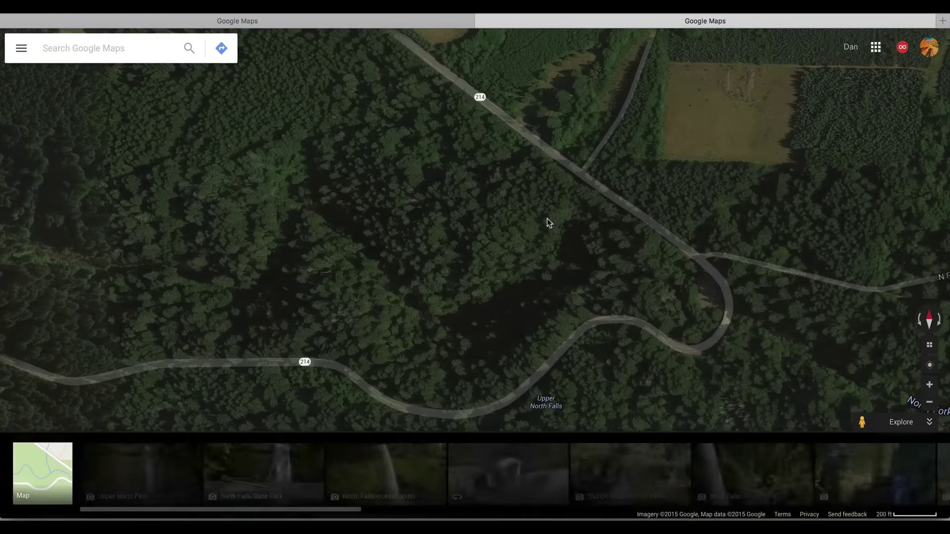